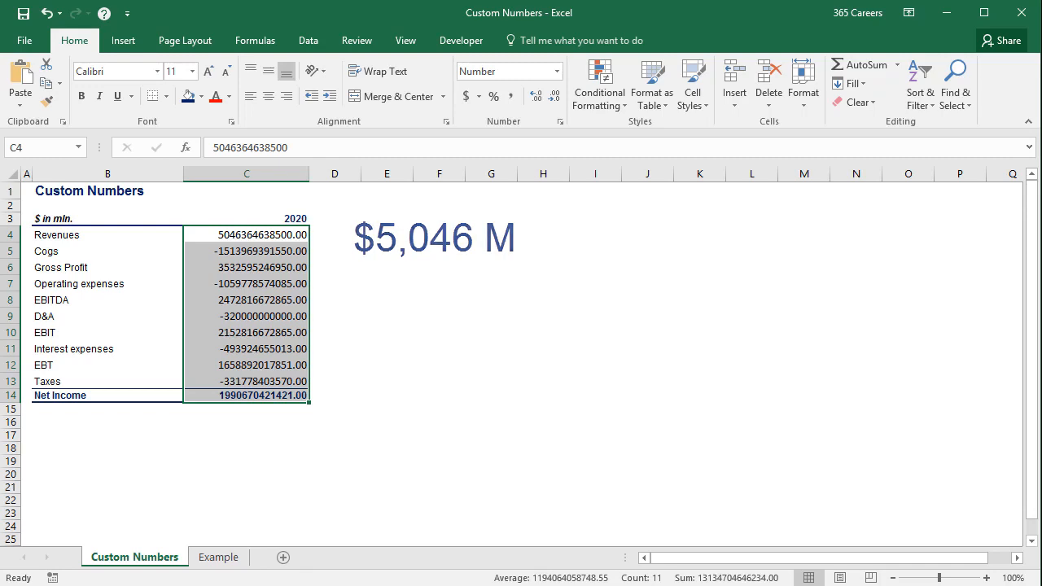
# - Give the 2020 Revenues value in C4 the custom number format $#","###,,, "M"
pyautogui.click(239, 235)
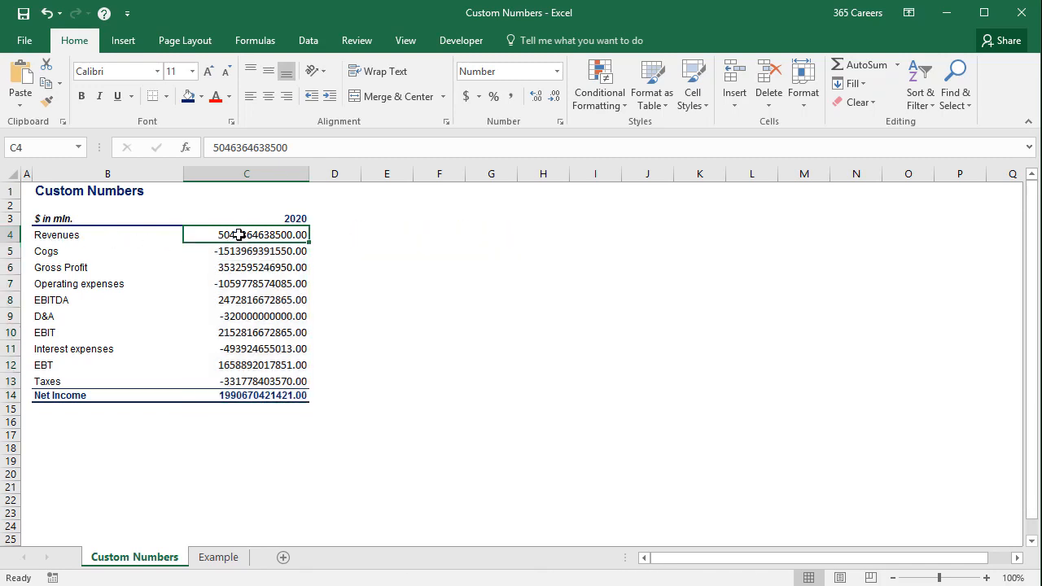
pyautogui.rightClick(239, 235)
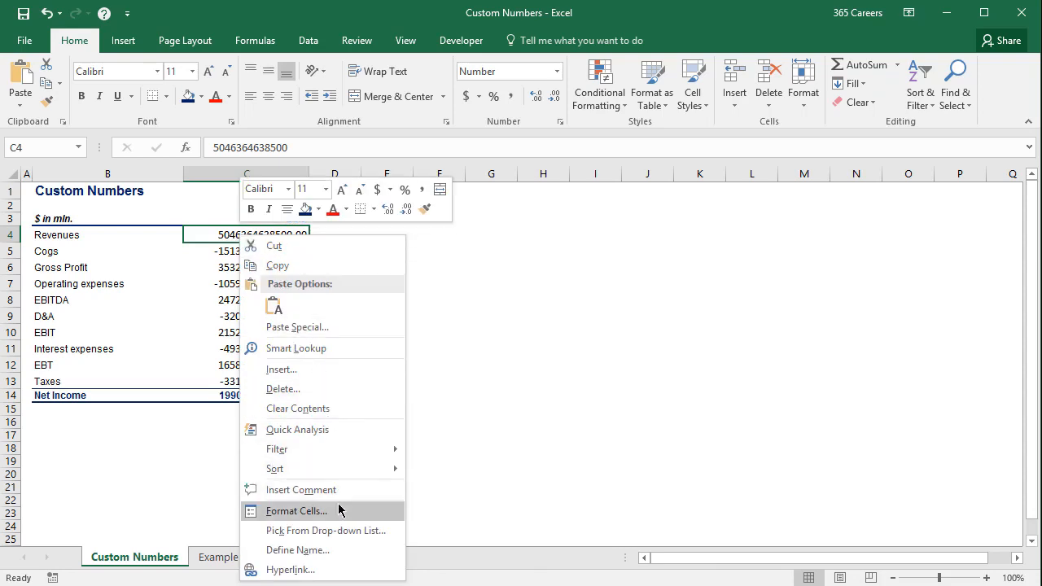
pyautogui.click(308, 510)
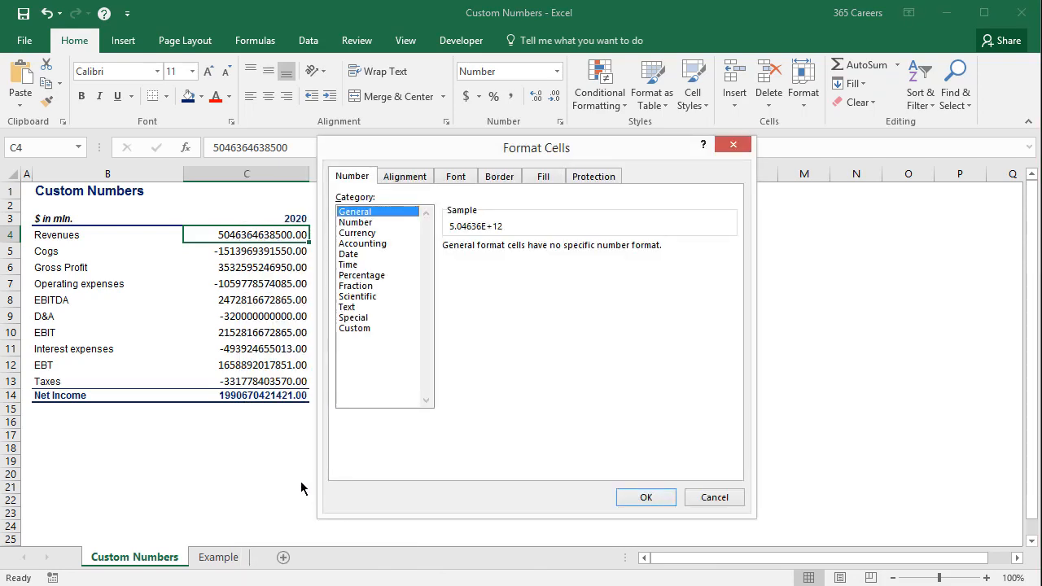
pyautogui.click(352, 329)
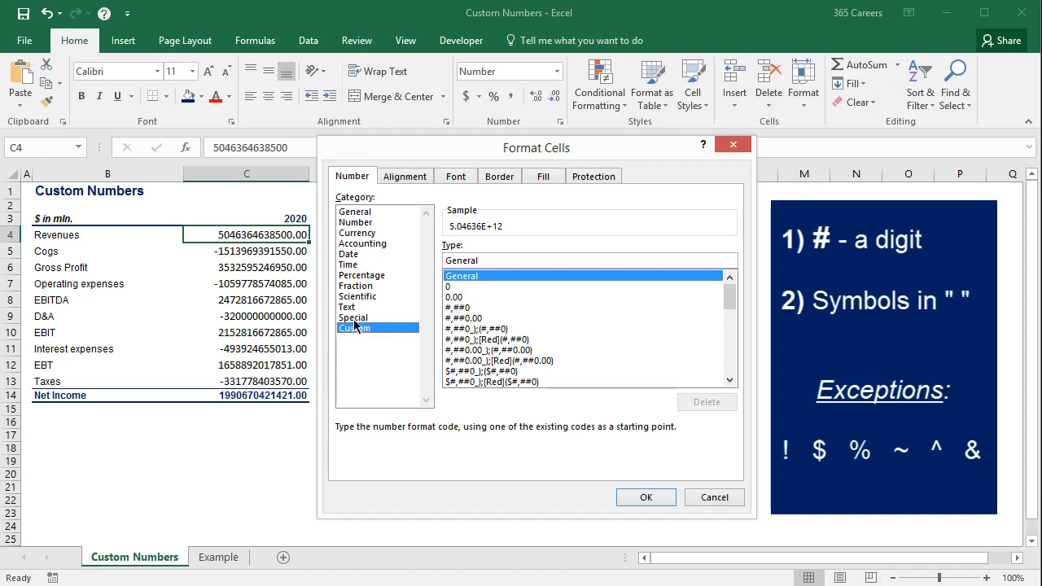
pyautogui.doubleClick(481, 261)
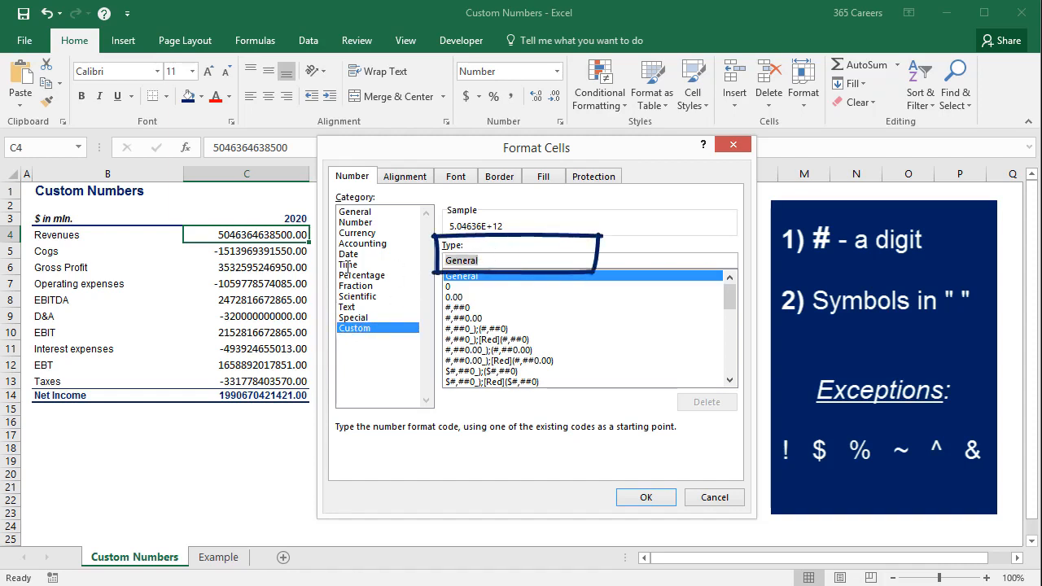
pyautogui.write('$')
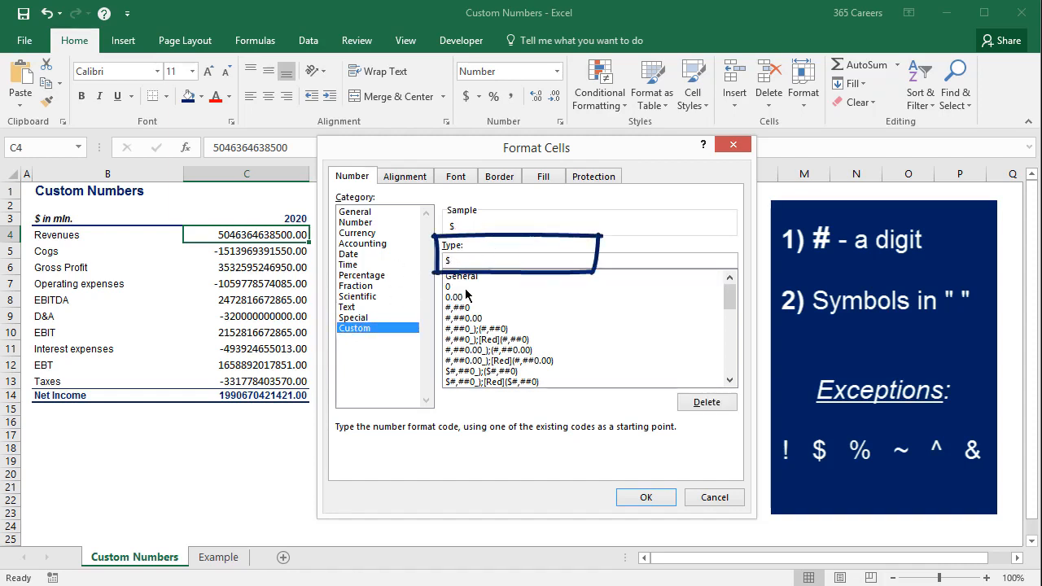
pyautogui.write('#",')
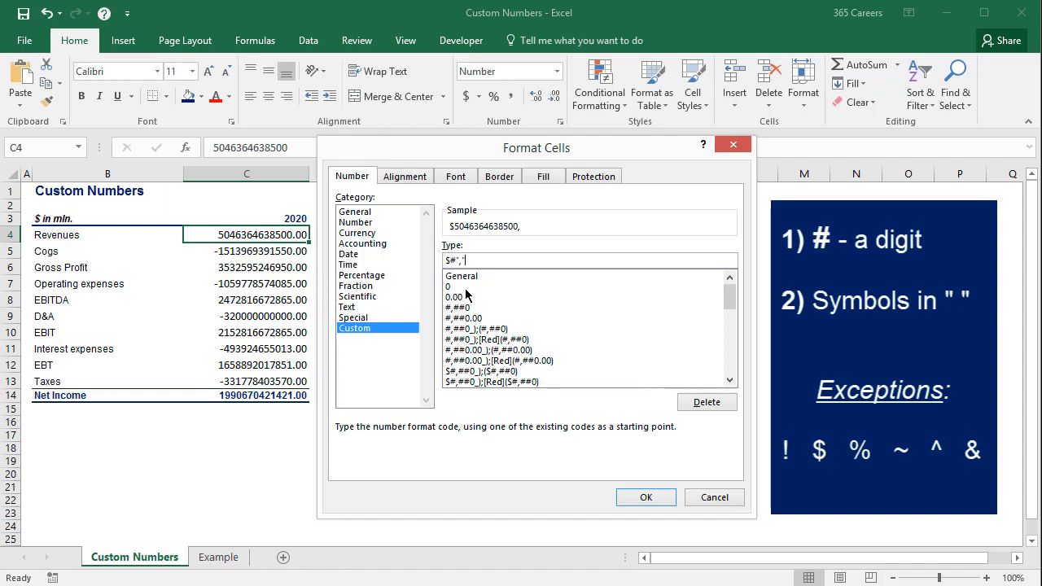
pyautogui.write('###')
pyautogui.write(',,, "M"')
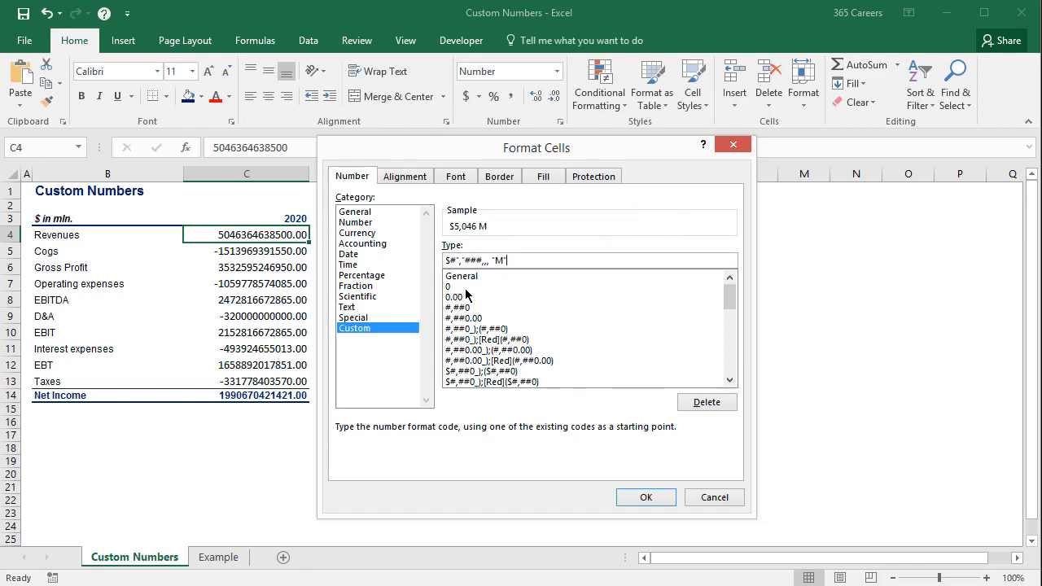
pyautogui.click(631, 498)
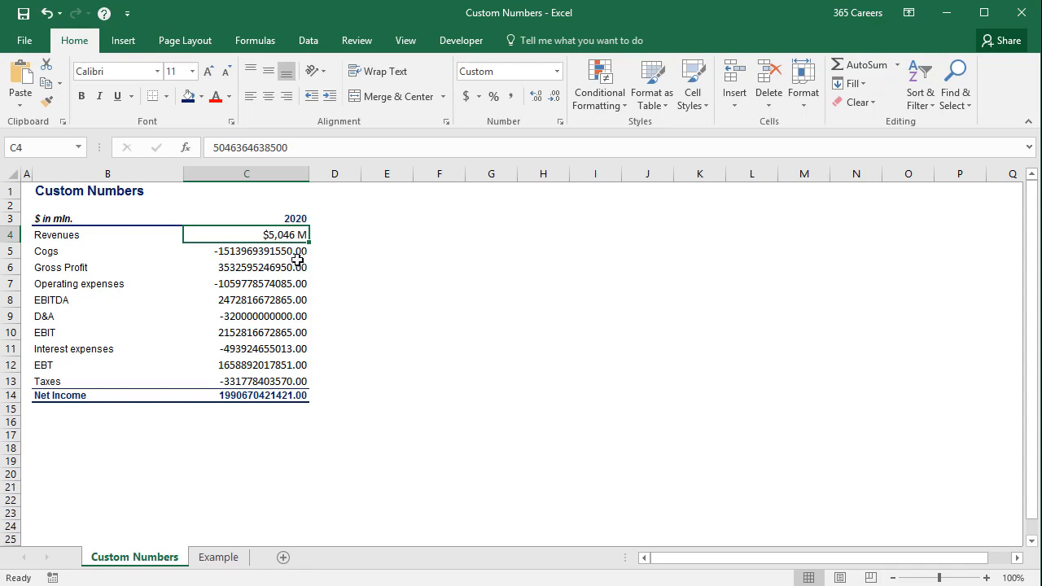
# - Apply the existing custom format $#","###,,, "M" to the 2020 values from Cogs through Net Income, C5:C14
pyautogui.moveTo(298, 257); pyautogui.dragTo(290, 397)
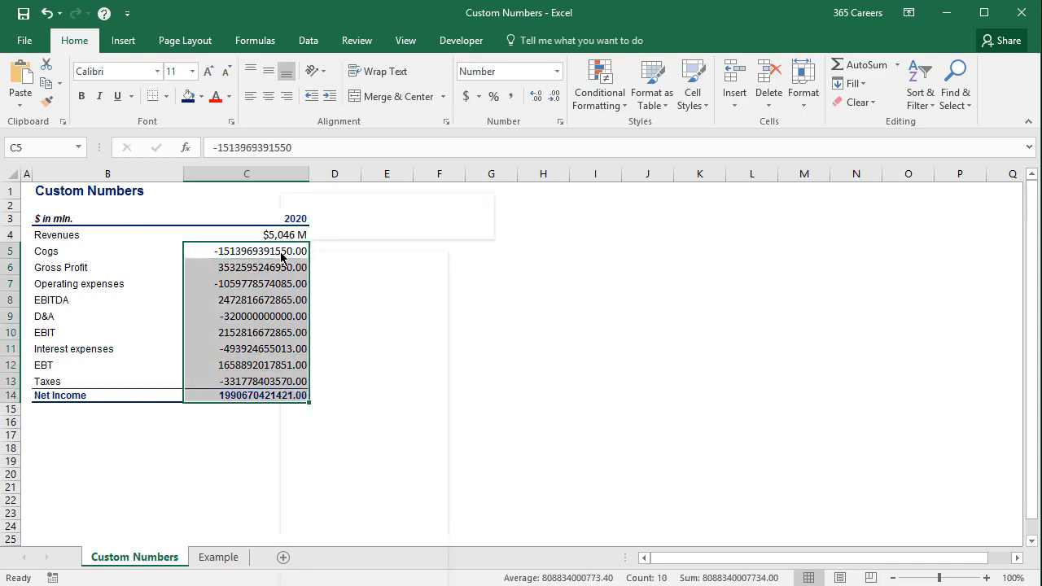
pyautogui.rightClick(281, 251)
pyautogui.click(341, 528)
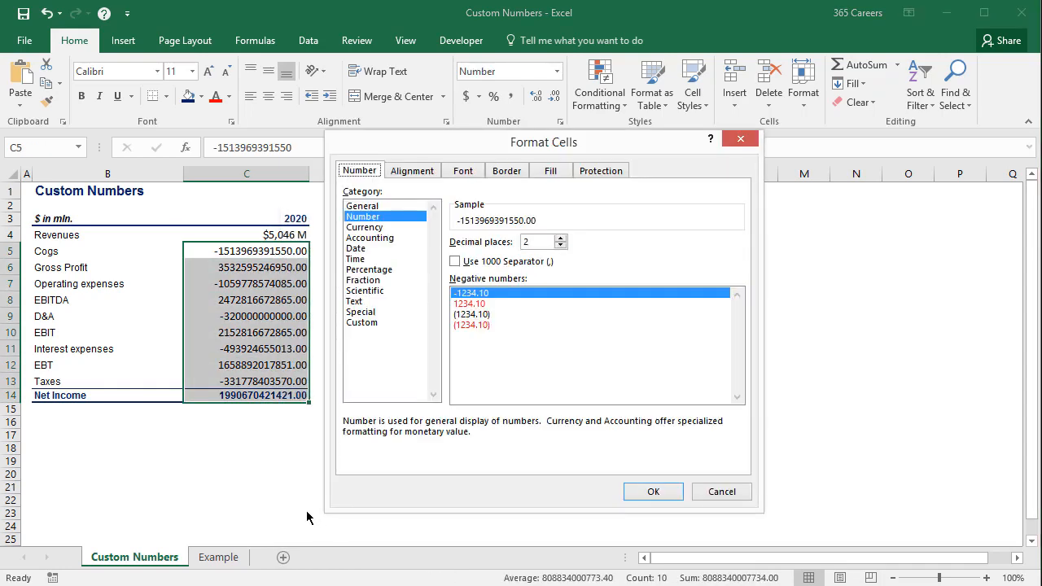
pyautogui.click(375, 324)
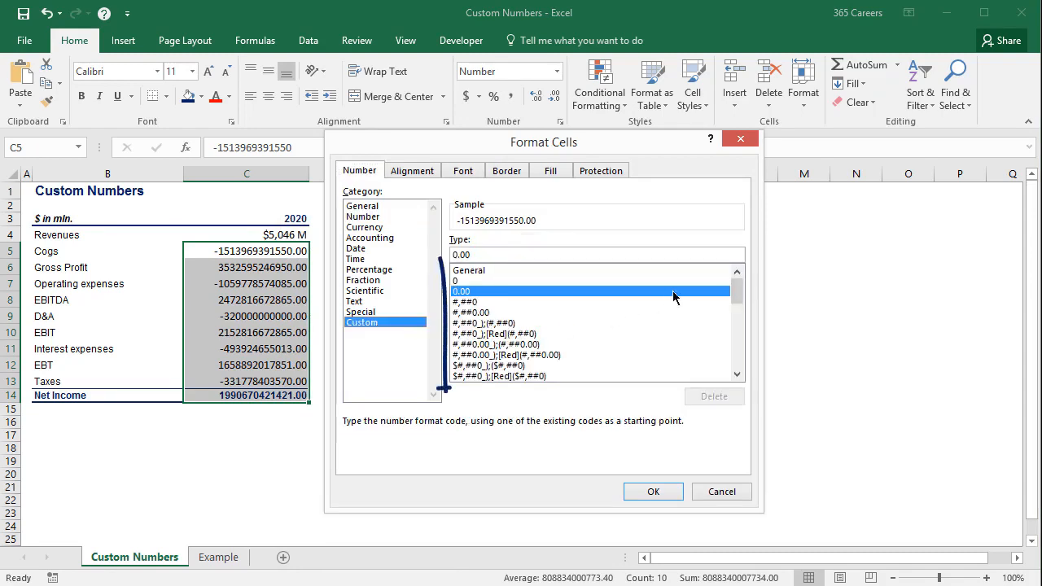
pyautogui.moveTo(735, 289); pyautogui.dragTo(735, 355)
pyautogui.click(633, 376)
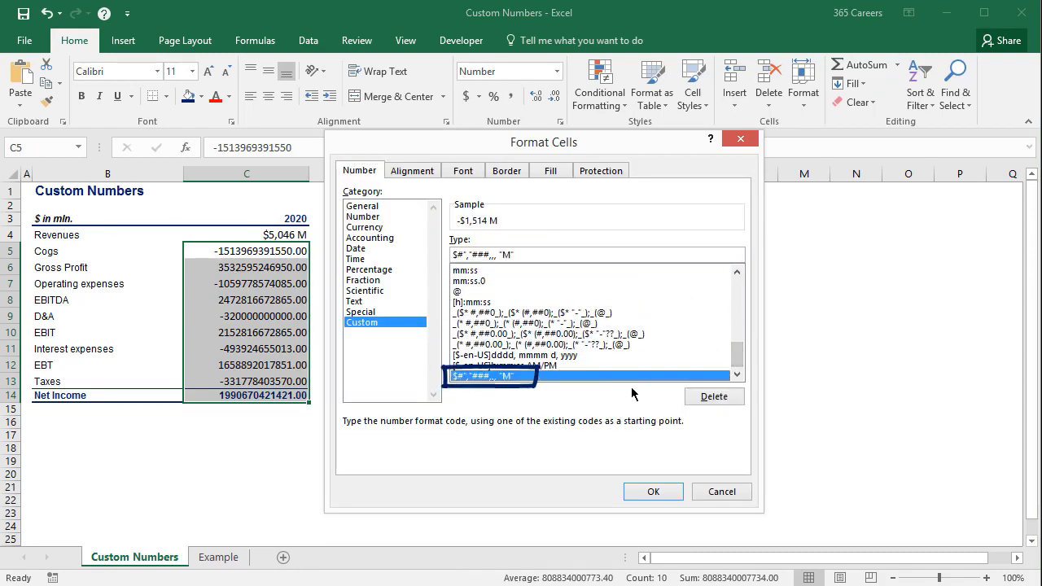
pyautogui.click(662, 498)
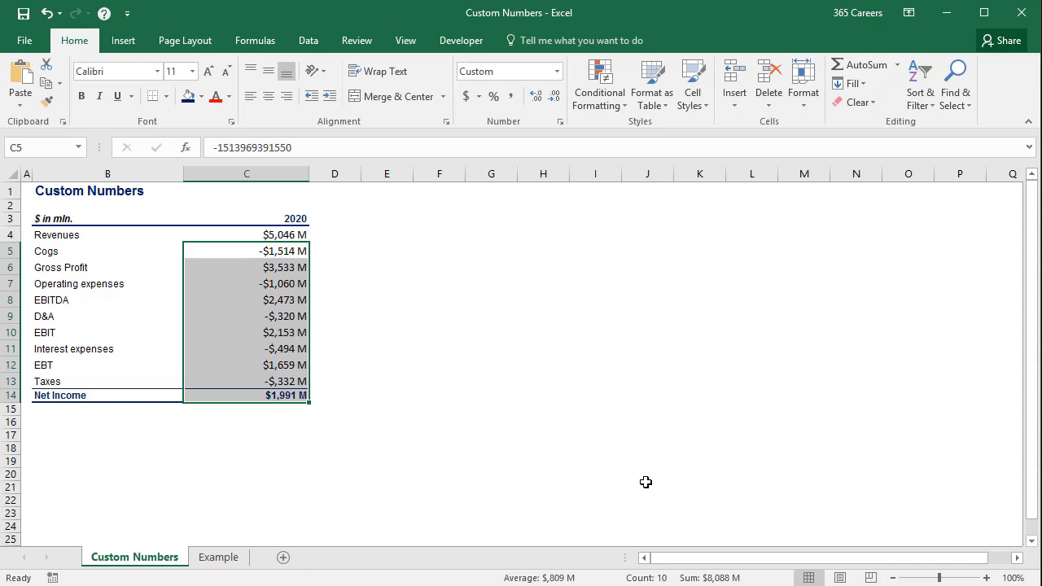
# - Create a new cell style named "USD in million" based on the Cogs value in C5, using the $#","###,,, "M" number format
pyautogui.click(300, 251)
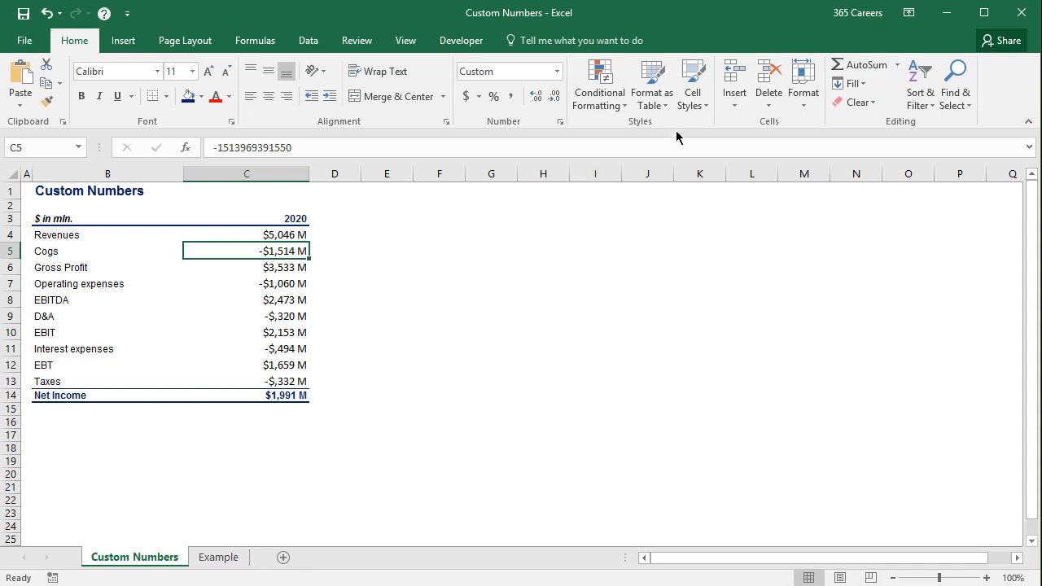
pyautogui.click(698, 105)
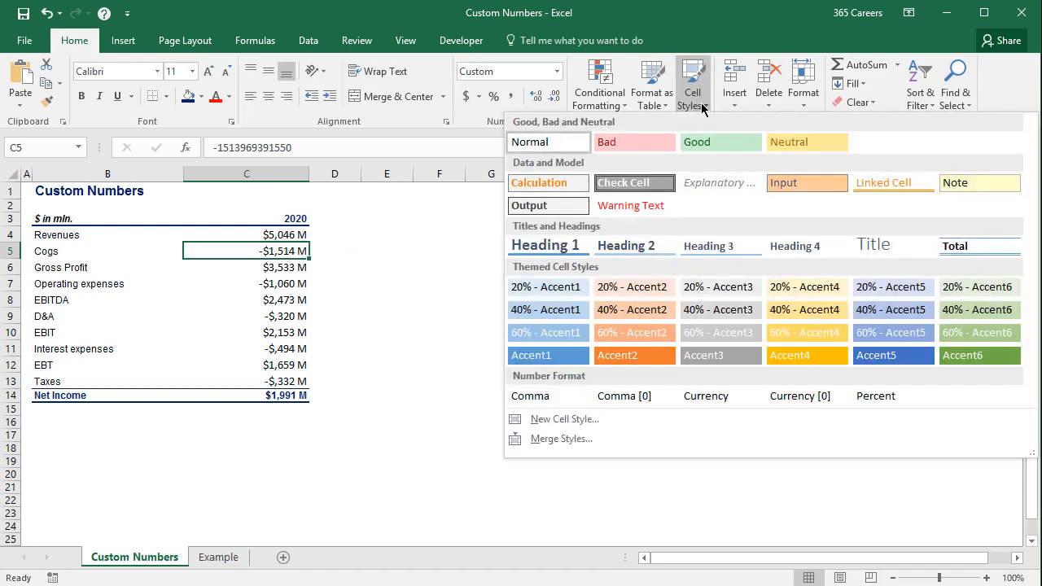
pyautogui.click(642, 421)
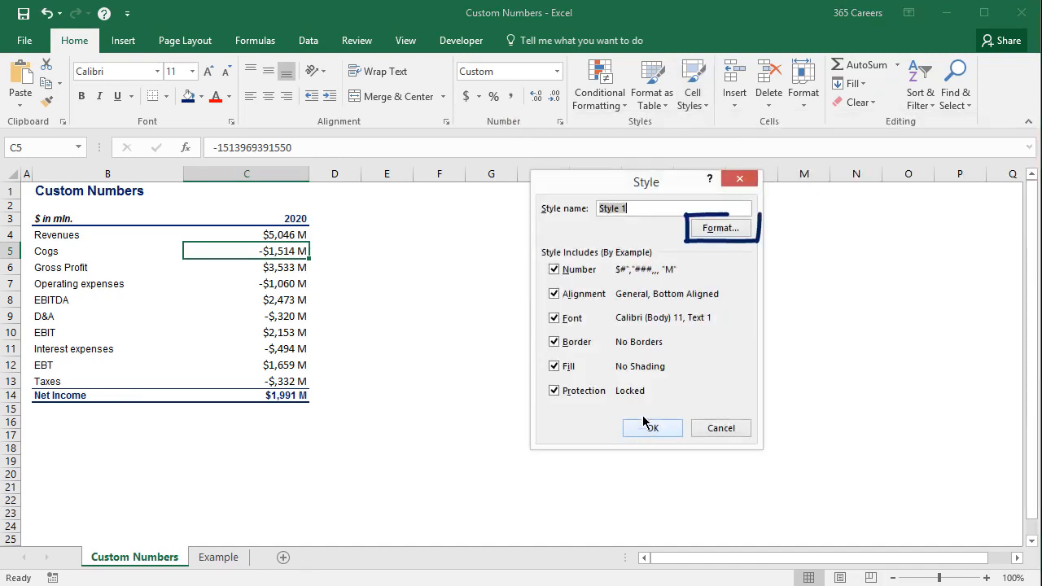
pyautogui.click(721, 228)
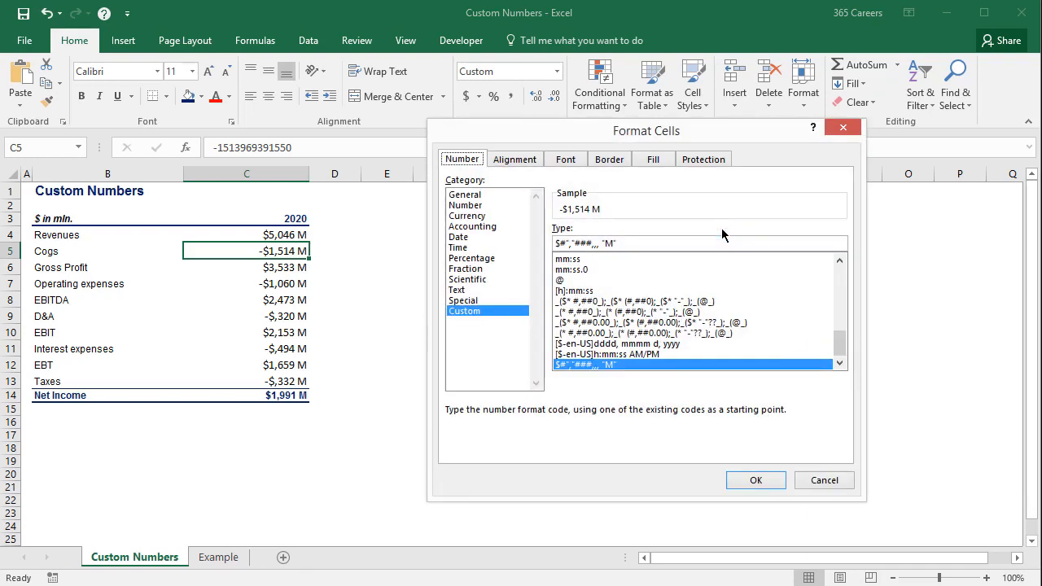
pyautogui.click(638, 368)
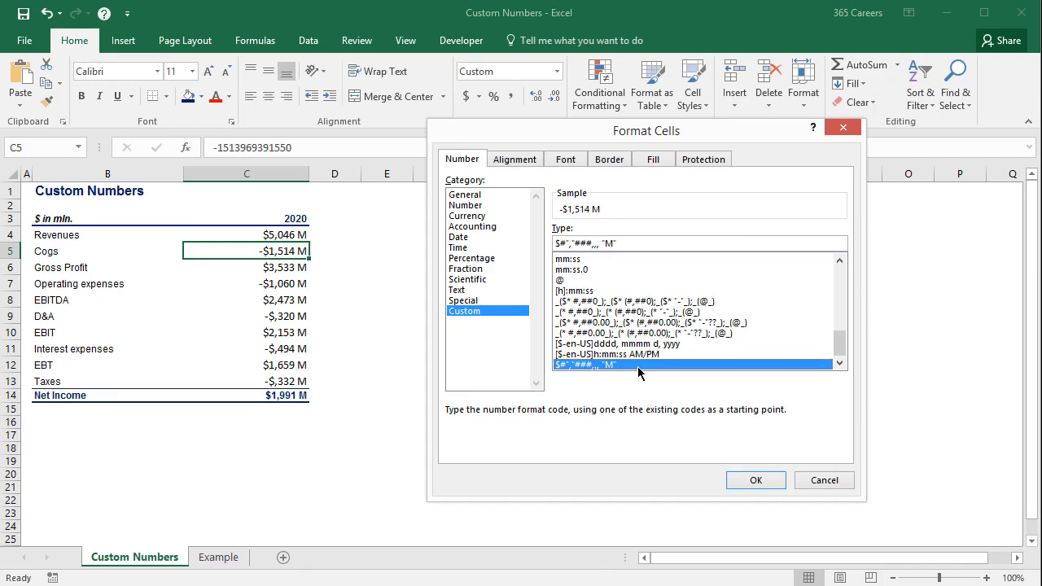
pyautogui.click(773, 481)
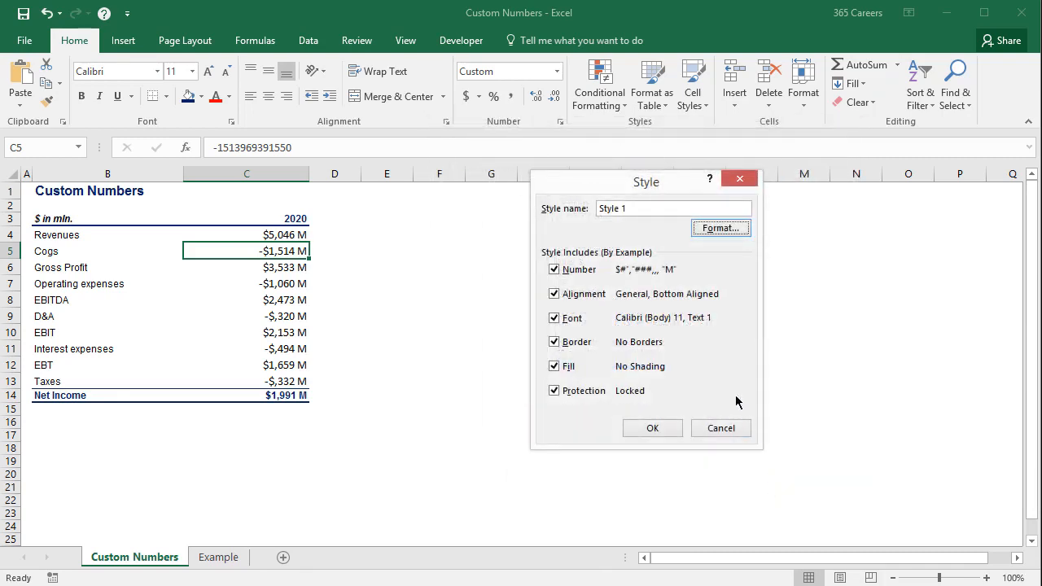
pyautogui.moveTo(620, 205); pyautogui.dragTo(590, 205)
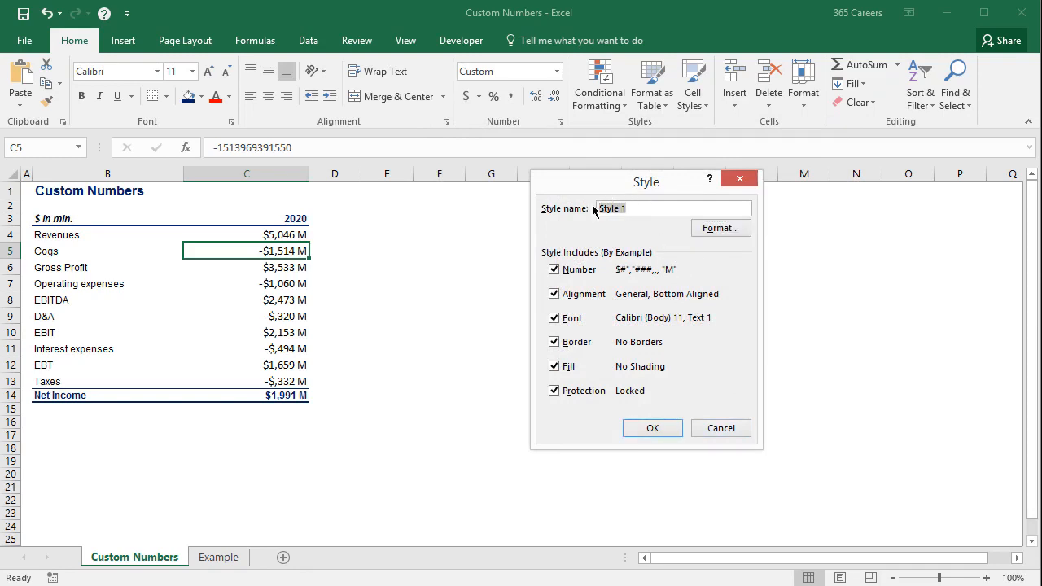
pyautogui.write('USD in million')
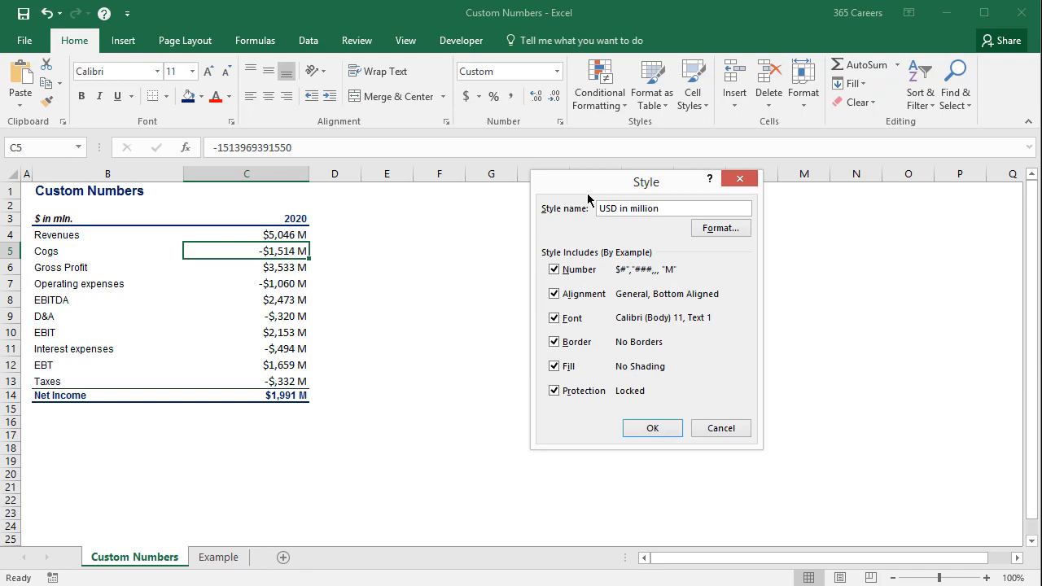
pyautogui.click(658, 434)
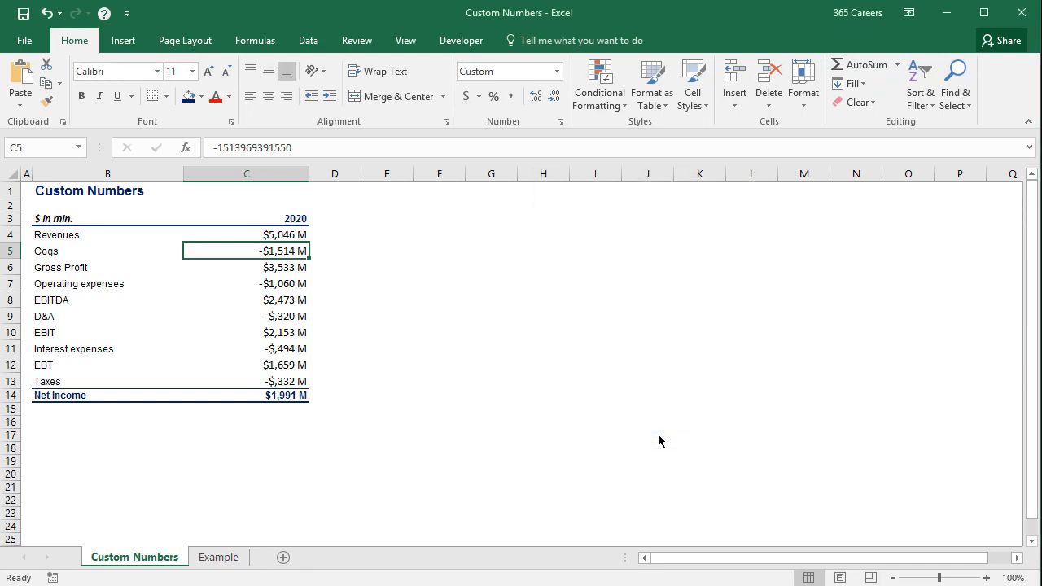
# - Apply the "USD in million" cell style to the values in C5:C10 on the Example sheet
pyautogui.click(220, 557)
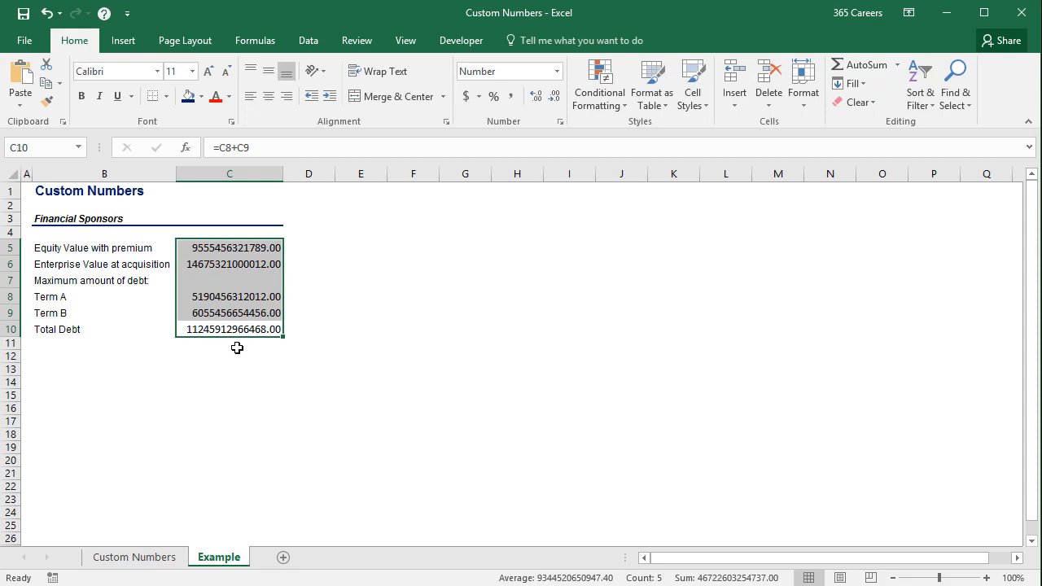
pyautogui.click(692, 98)
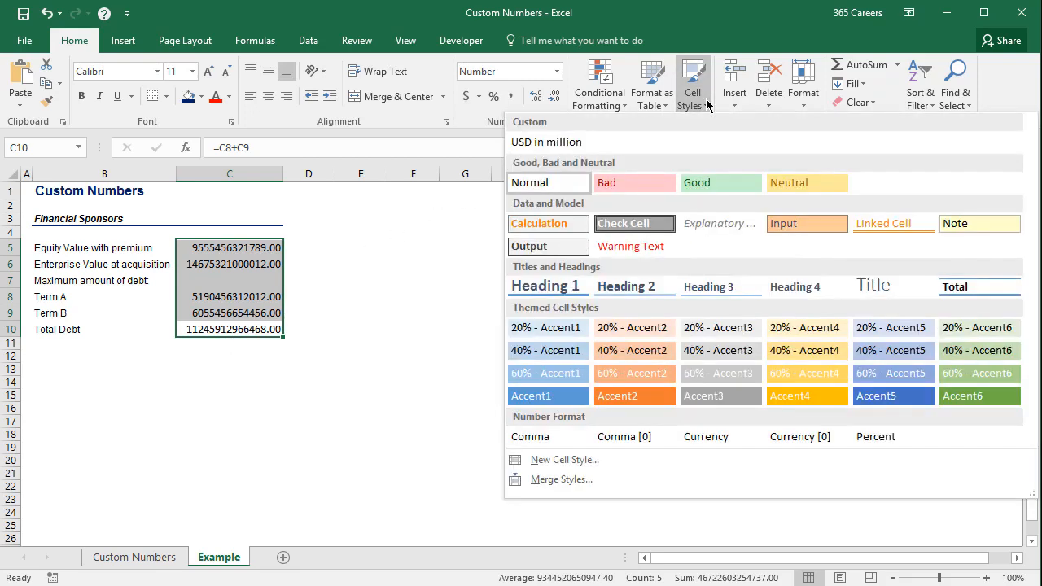
pyautogui.click(584, 142)
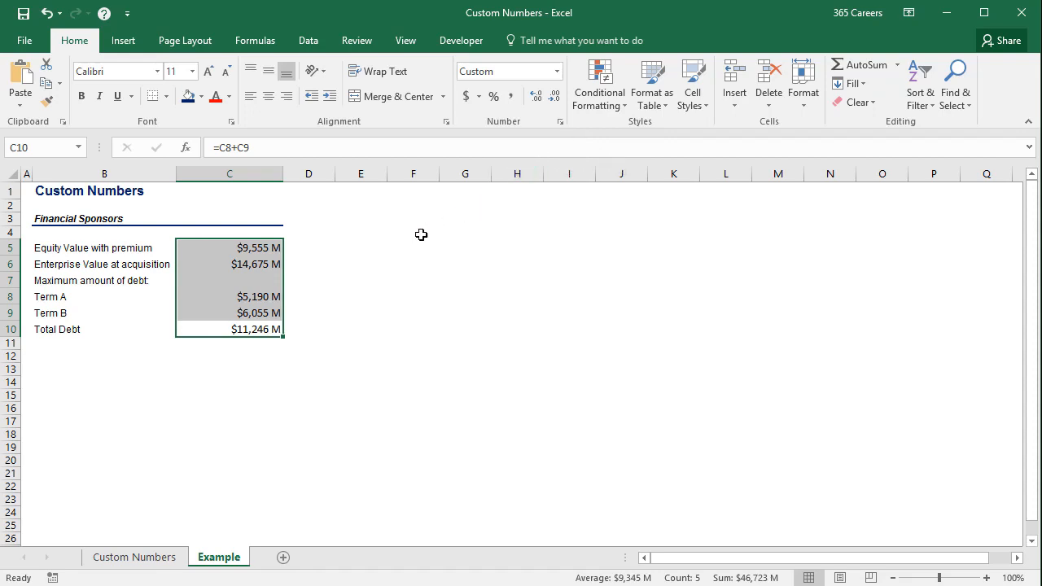
pyautogui.click(330, 248)
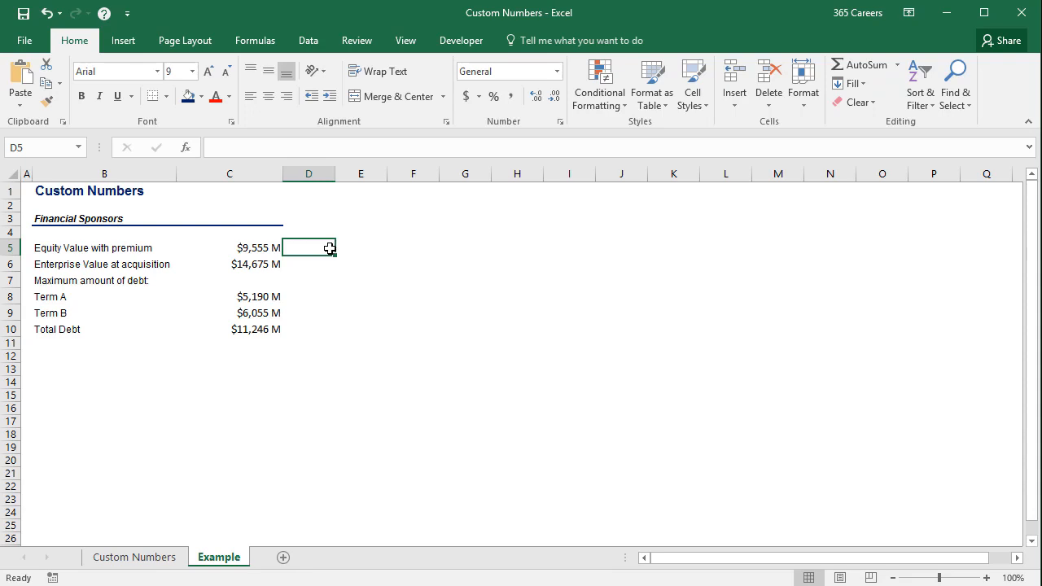
# - Examine which formatting attributes the built-in 20% - Accent2 cell style includes, and leave its definition without saving changes
pyautogui.click(700, 106)
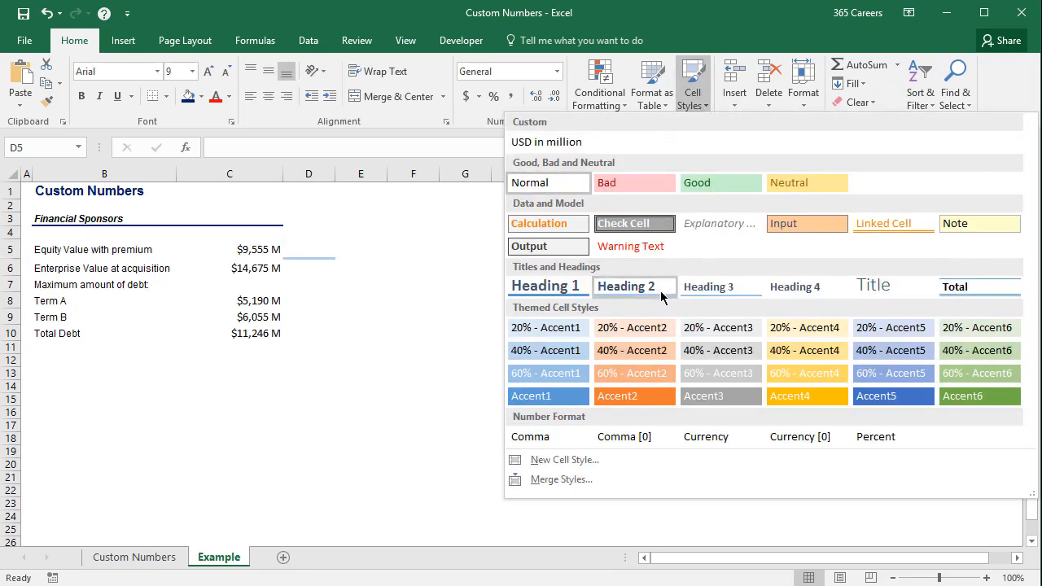
pyautogui.rightClick(661, 326)
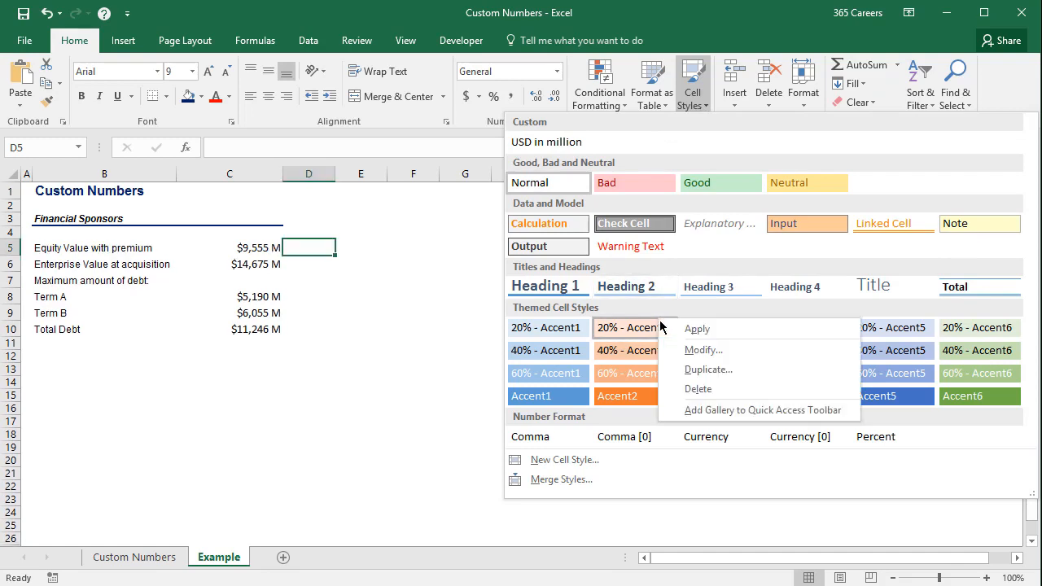
pyautogui.click(838, 351)
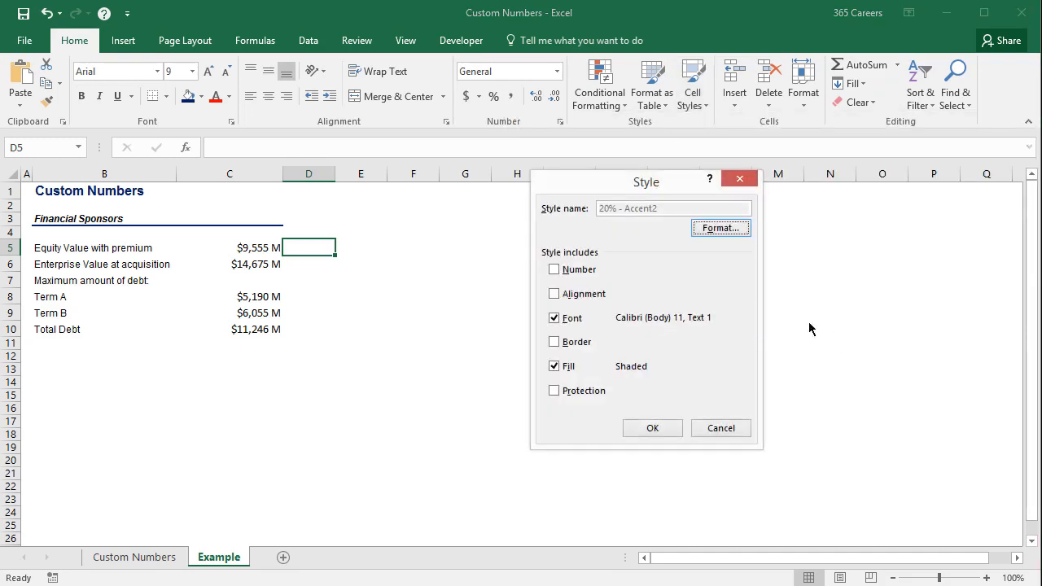
pyautogui.click(721, 428)
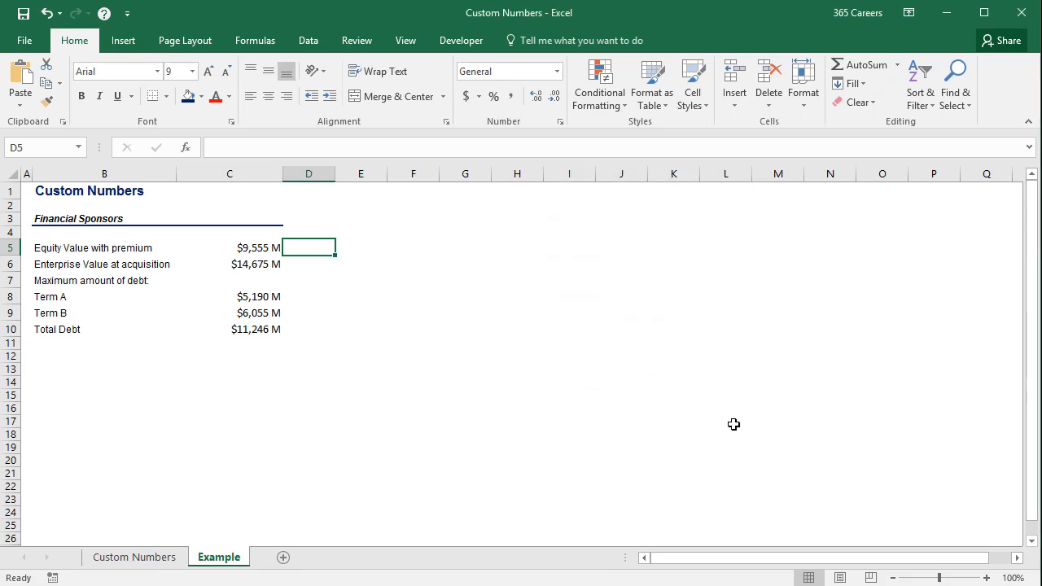